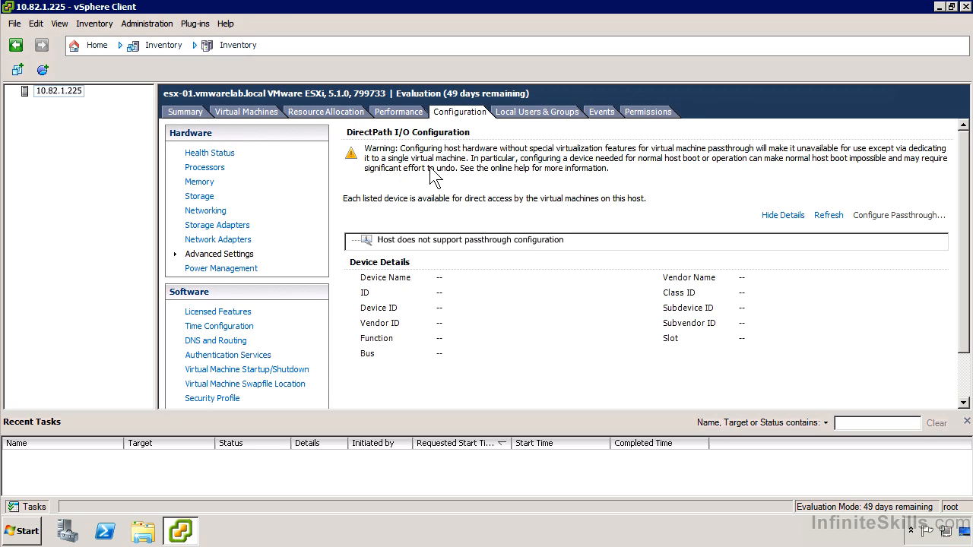
Step: Review the host's power management settings and licensed features, including the options for assigning a license
{"action": "left_click", "coordinate": [256, 270]}
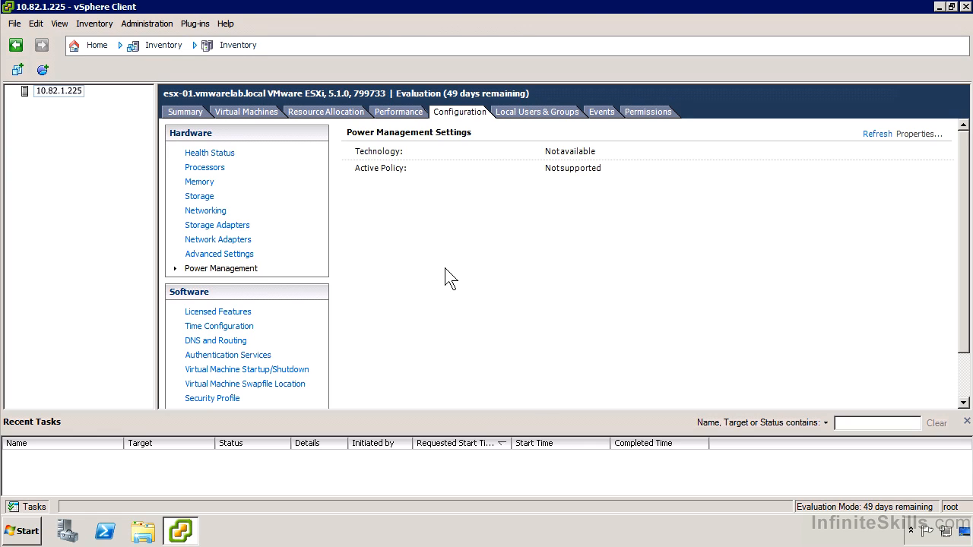
{"action": "scroll", "coordinate": [448, 291], "scroll_direction": "down", "scroll_amount": 3}
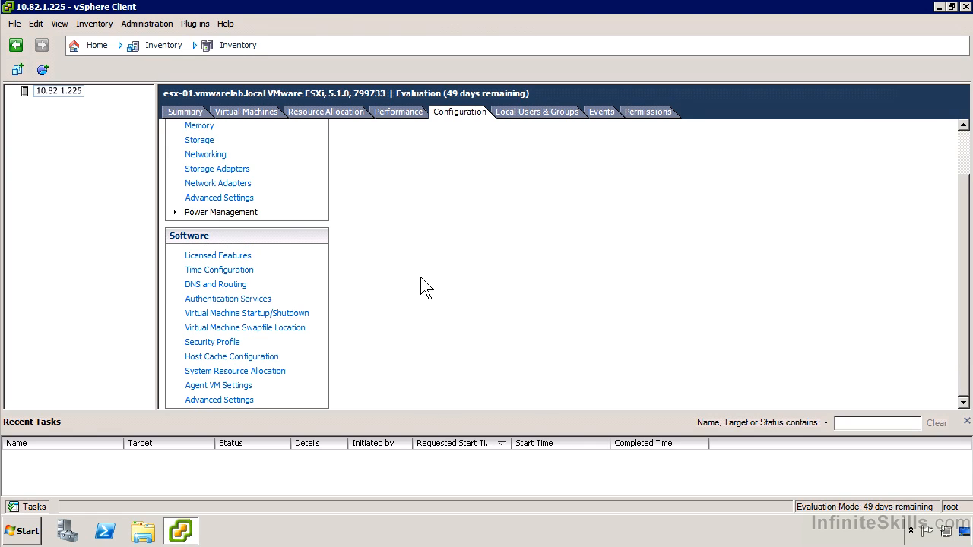
{"action": "left_click", "coordinate": [228, 257]}
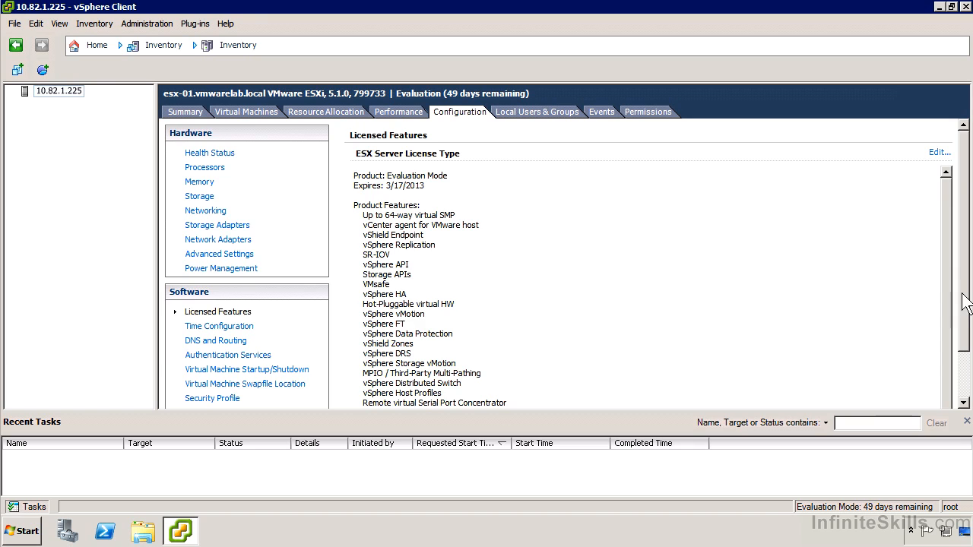
{"action": "left_click_drag", "start_coordinate": [964, 304], "coordinate": [966, 380]}
{"action": "scroll", "coordinate": [949, 390], "scroll_direction": "down", "scroll_amount": 2}
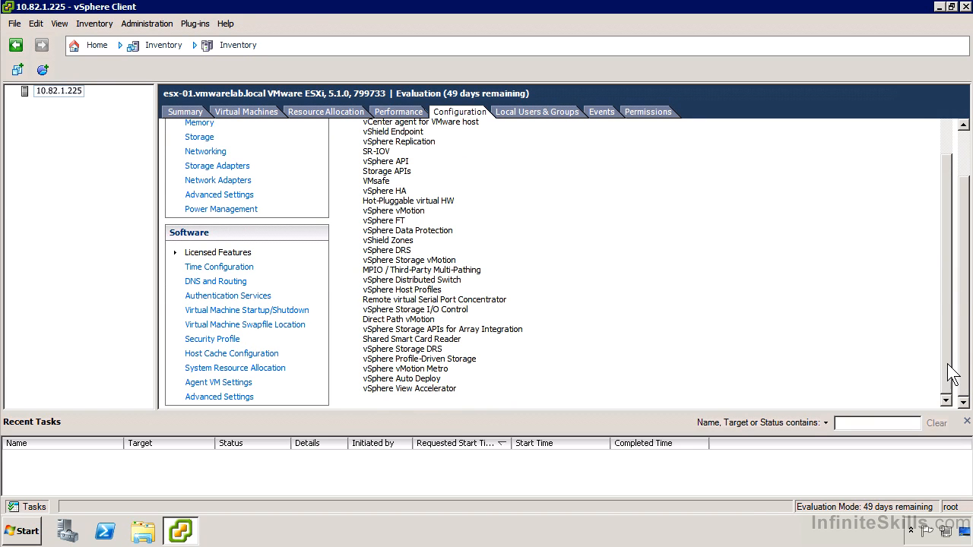
{"action": "scroll", "coordinate": [951, 247], "scroll_direction": "up", "scroll_amount": 2}
{"action": "scroll", "coordinate": [968, 167], "scroll_direction": "up", "scroll_amount": 2}
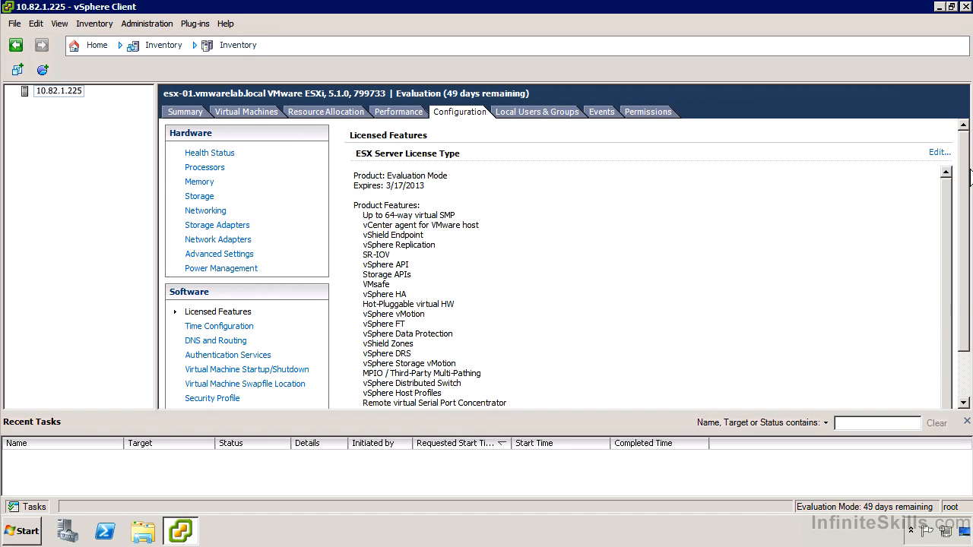
{"action": "left_click", "coordinate": [939, 153]}
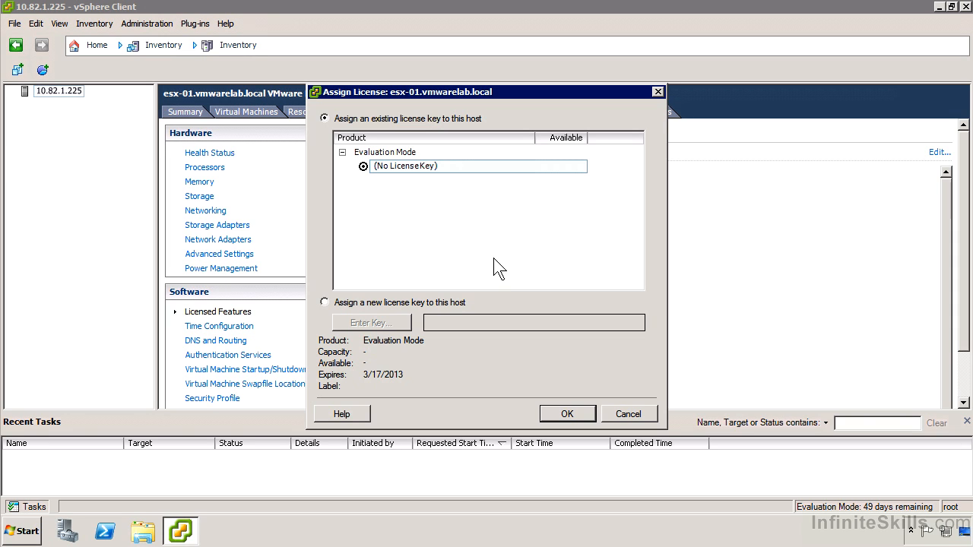
{"action": "left_click", "coordinate": [637, 412]}
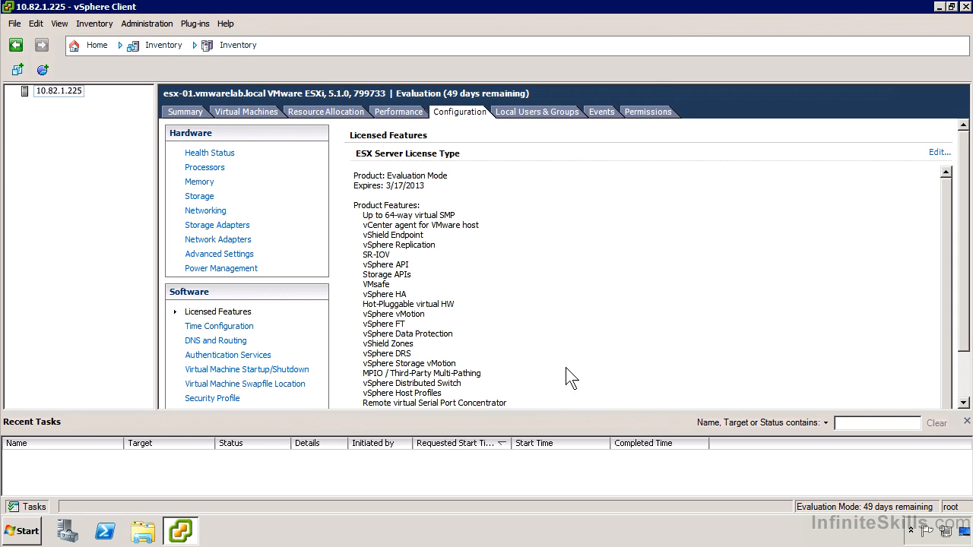
Step: Examine the host's time configuration and its DNS and routing properties, leaving the settings as they are
{"action": "left_click", "coordinate": [213, 329]}
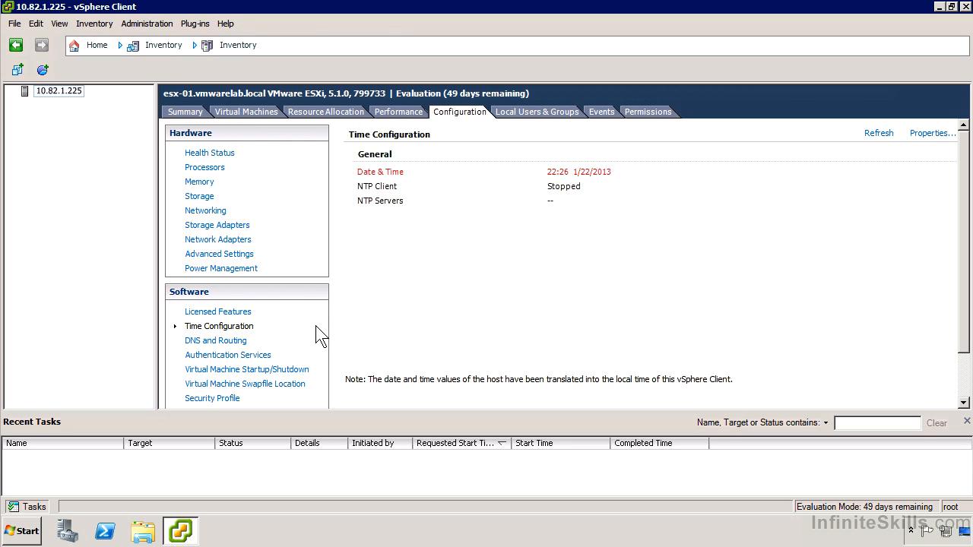
{"action": "left_click", "coordinate": [242, 342]}
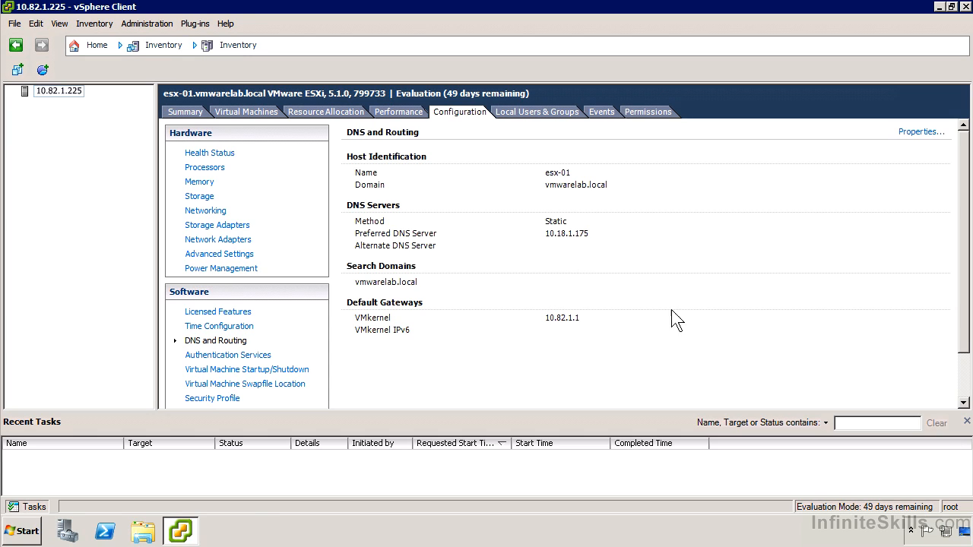
{"action": "left_click", "coordinate": [912, 137]}
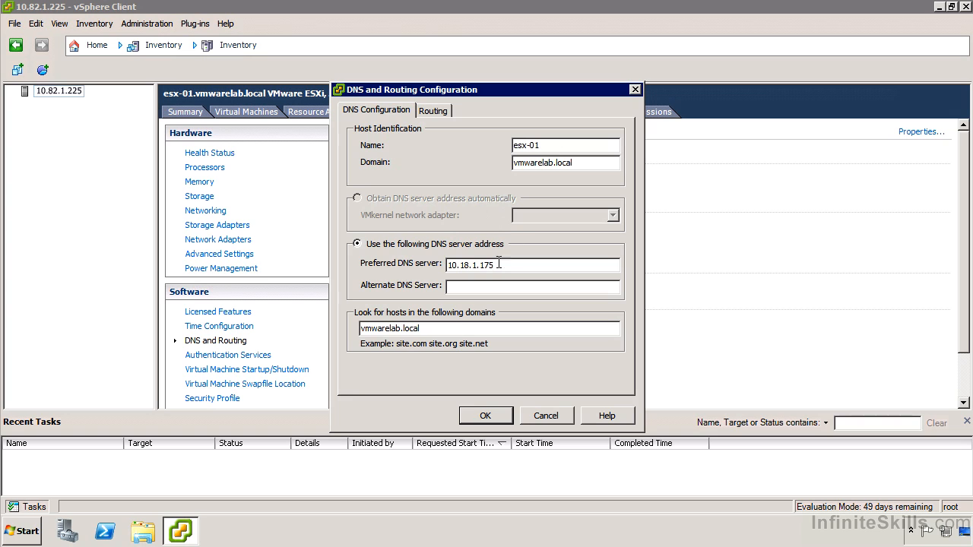
{"action": "left_click", "coordinate": [434, 111]}
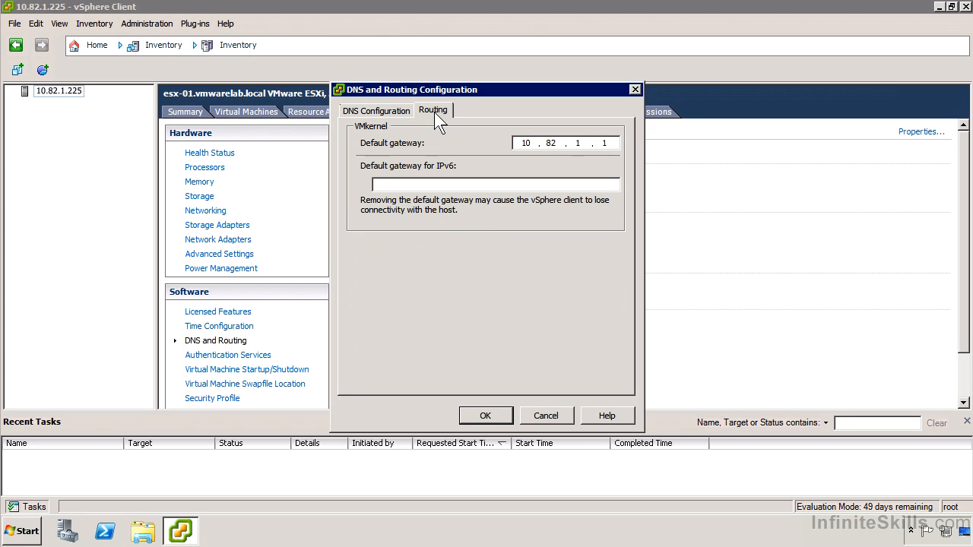
{"action": "left_click", "coordinate": [544, 416]}
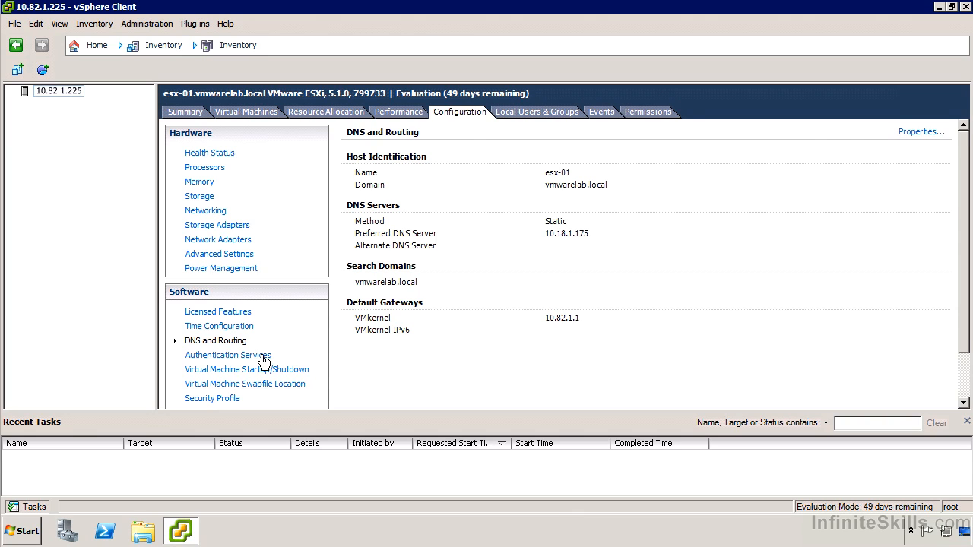
Step: Inspect the host's authentication services and the available directory service types, then close the configuration without saving
{"action": "left_click", "coordinate": [264, 363]}
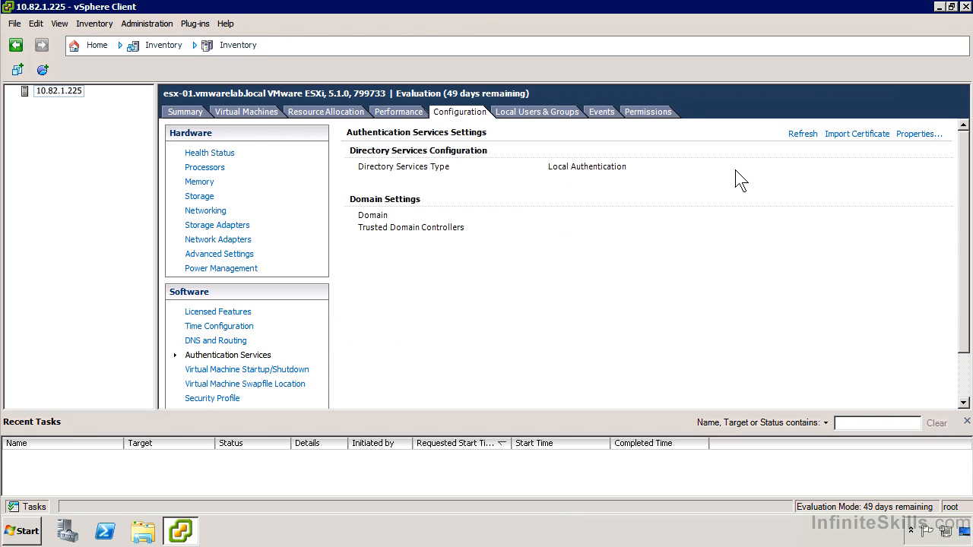
{"action": "left_click", "coordinate": [909, 137]}
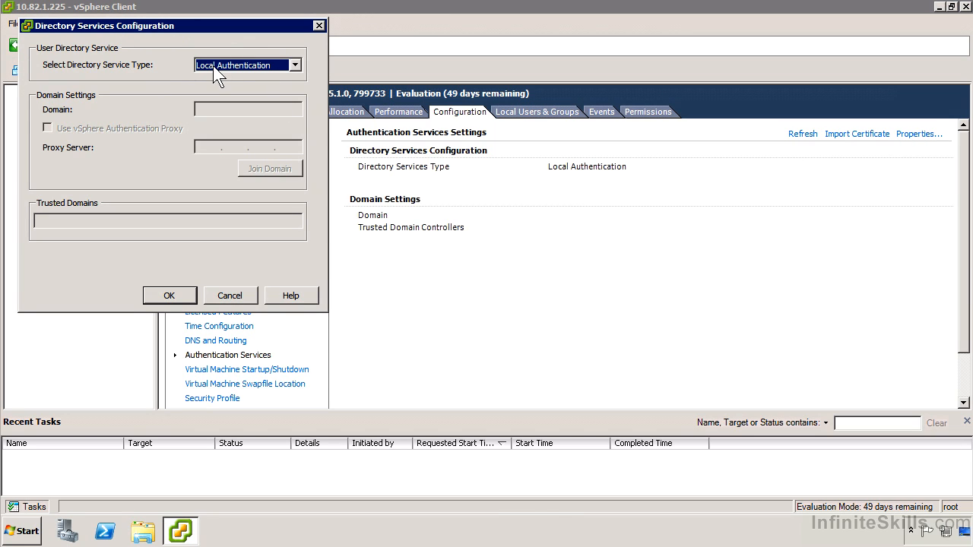
{"action": "left_click", "coordinate": [234, 59]}
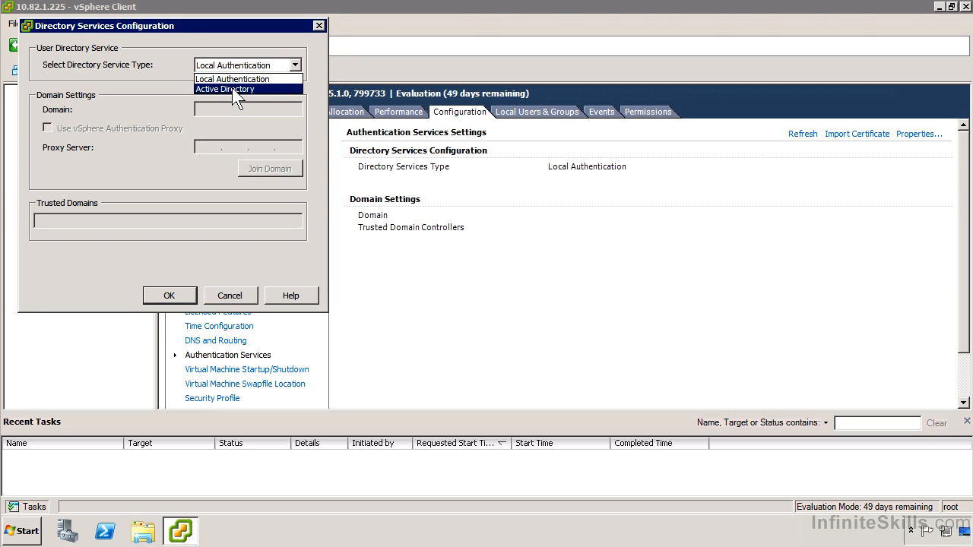
{"action": "left_click", "coordinate": [106, 129]}
{"action": "left_click", "coordinate": [215, 293]}
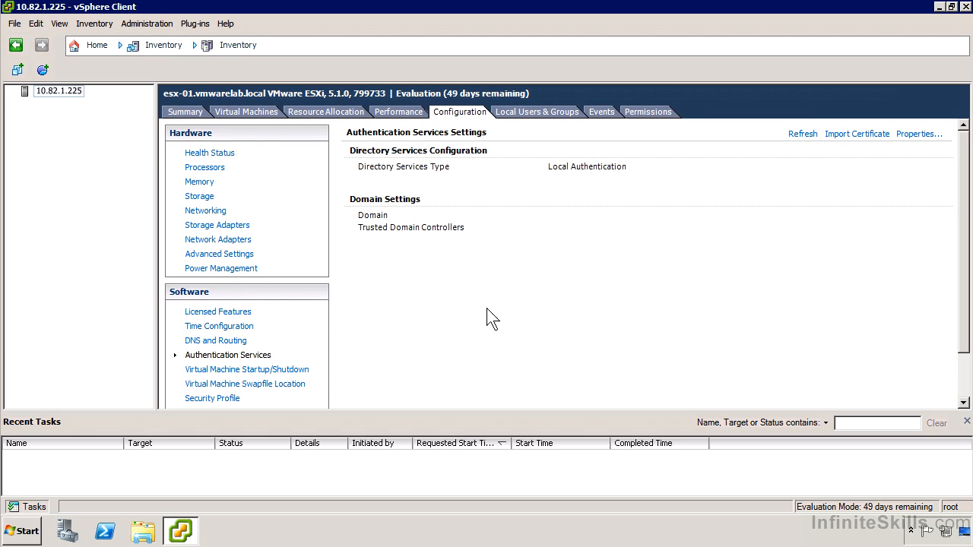
Step: Examine the virtual machine startup and shutdown properties, including the startup order, and close them without saving
{"action": "left_click", "coordinate": [270, 373]}
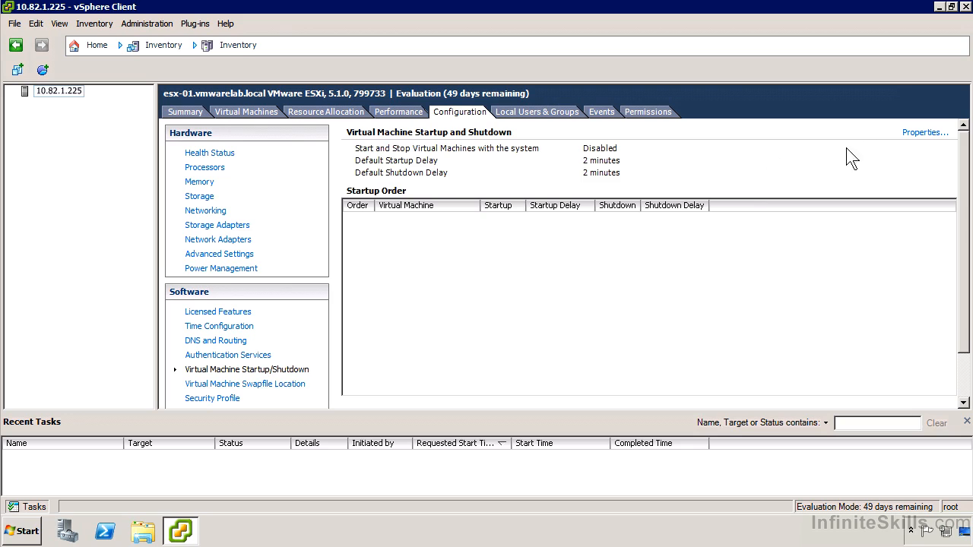
{"action": "left_click", "coordinate": [912, 133]}
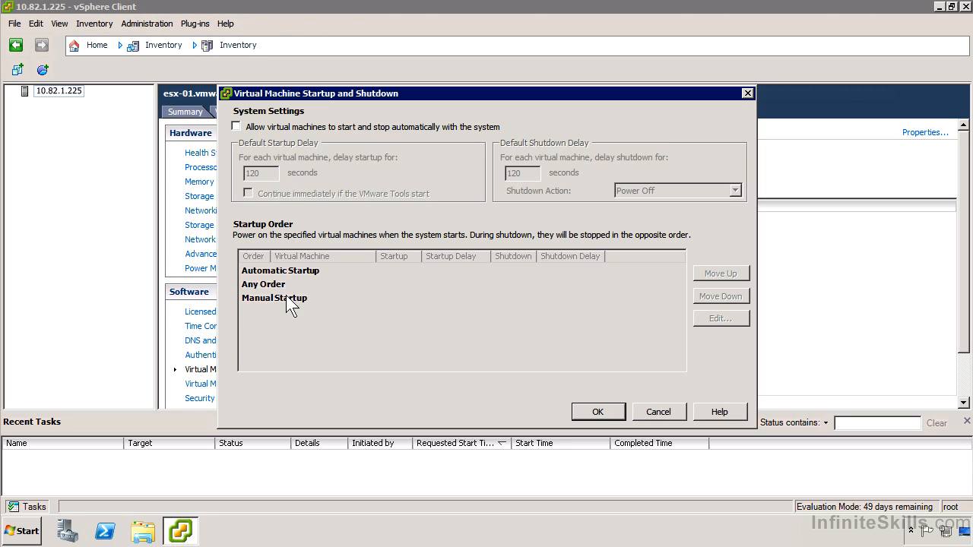
{"action": "left_click", "coordinate": [657, 411]}
Step: Check the storage options for the virtual machine swapfile location and cancel without changing them
{"action": "left_click", "coordinate": [249, 384]}
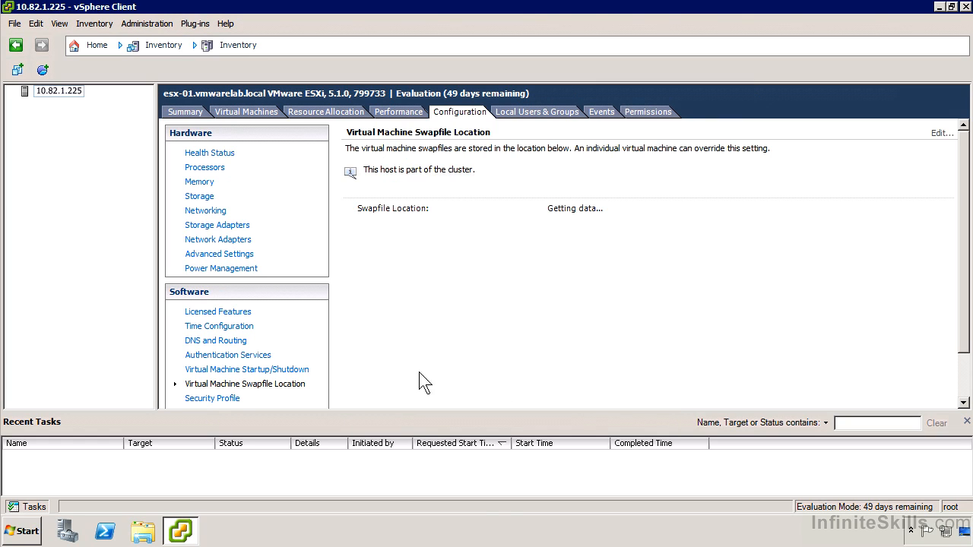
{"action": "left_click", "coordinate": [943, 133]}
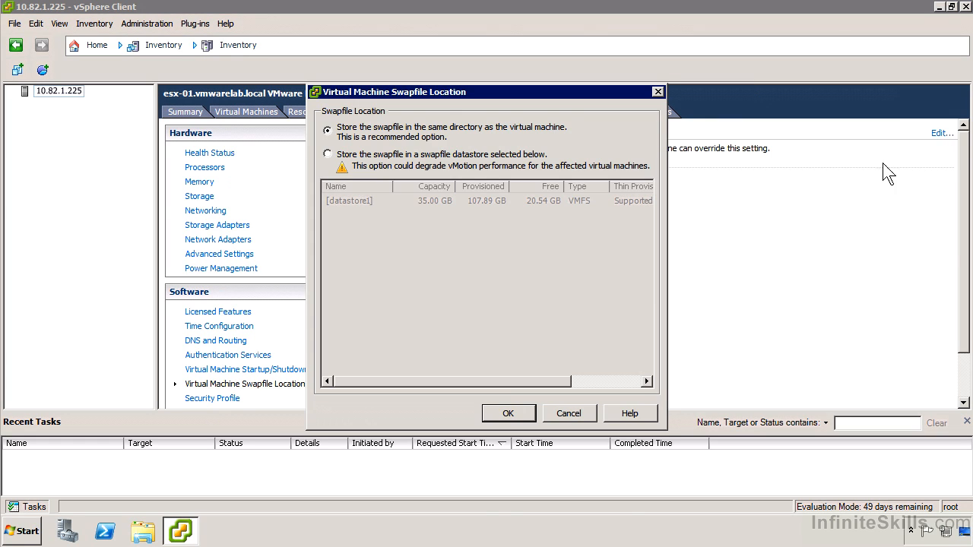
{"action": "left_click", "coordinate": [571, 413]}
Step: Review the host's security profile, covering its services, firewall connections and image profile acceptance level
{"action": "scroll", "coordinate": [385, 338], "scroll_direction": "down", "scroll_amount": 2}
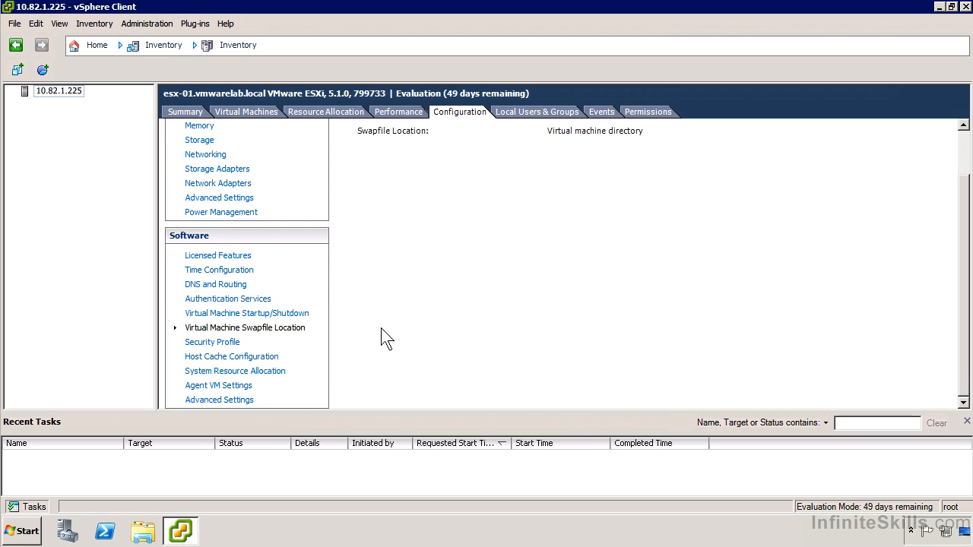
{"action": "left_click", "coordinate": [230, 342]}
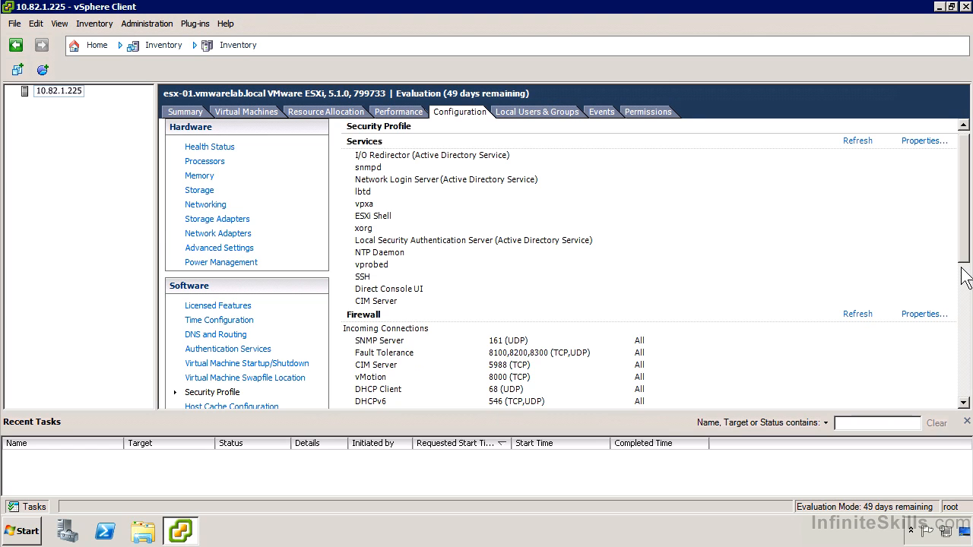
{"action": "left_click", "coordinate": [963, 281]}
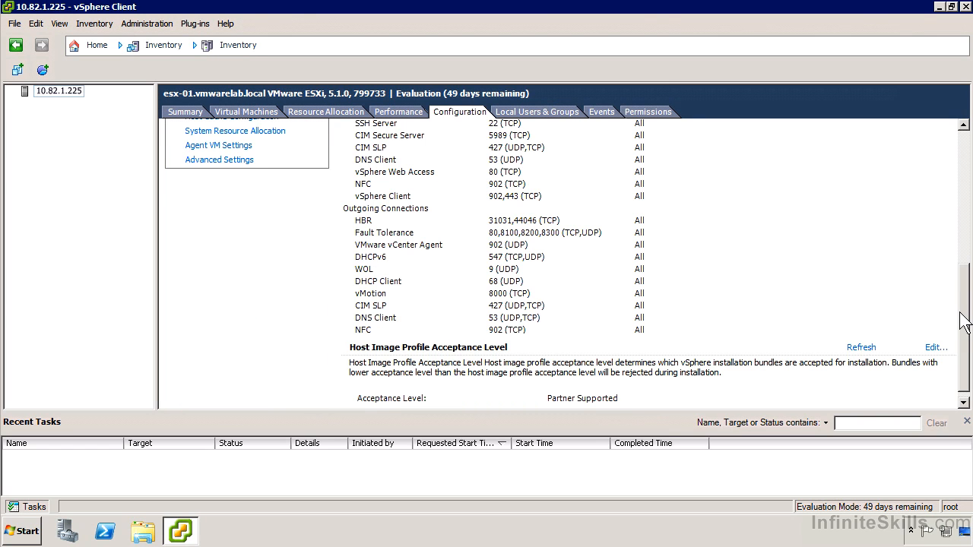
{"action": "left_click_drag", "start_coordinate": [962, 312], "coordinate": [963, 292]}
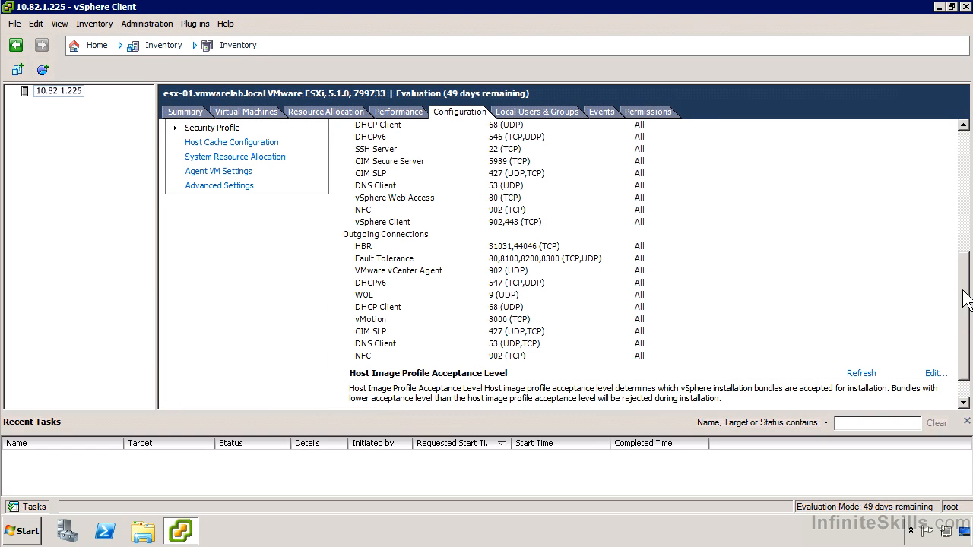
Step: View the host cache configuration and the system resource allocation of the host
{"action": "left_click", "coordinate": [209, 144]}
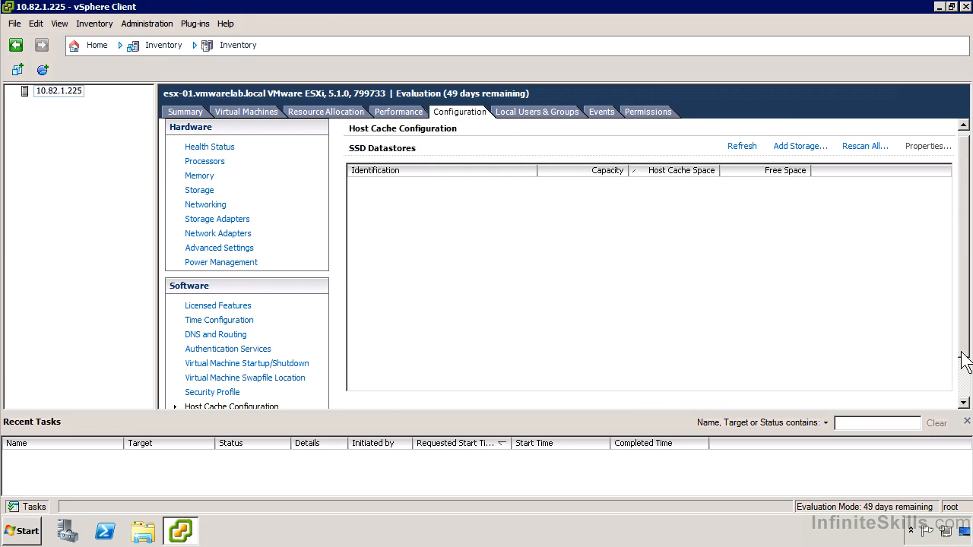
{"action": "left_click", "coordinate": [968, 386]}
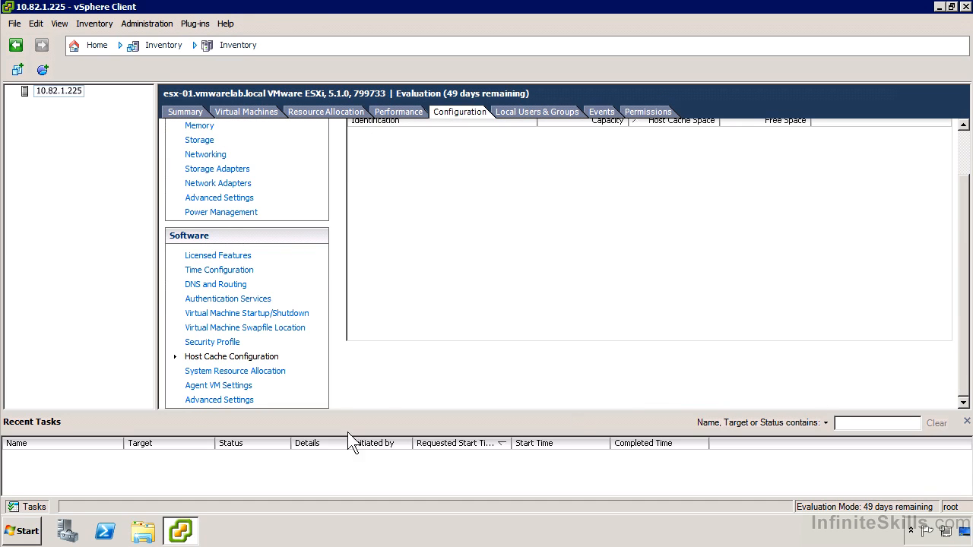
{"action": "left_click", "coordinate": [235, 372]}
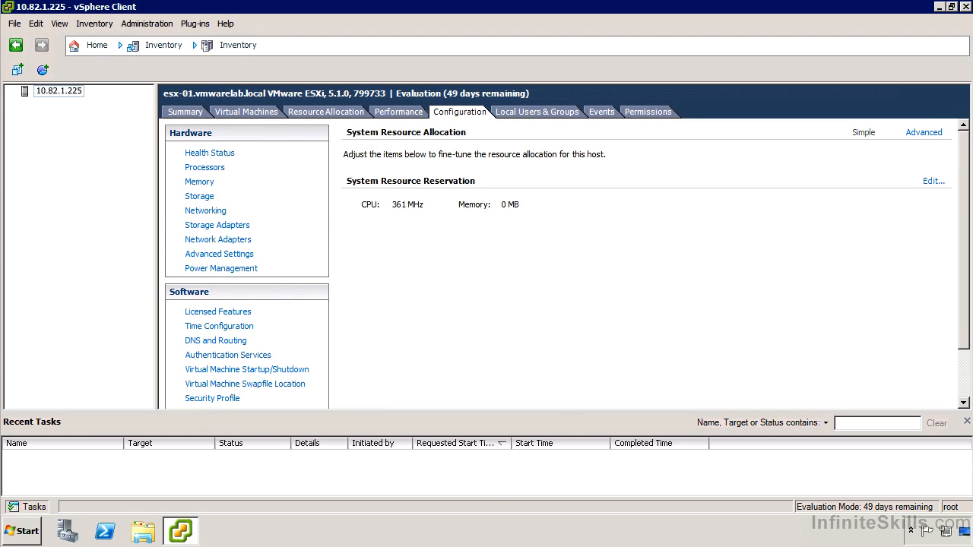
Step: View the agent VM settings and the software advanced settings, closing the latter without changes
{"action": "left_click", "coordinate": [964, 376]}
{"action": "left_click", "coordinate": [214, 382]}
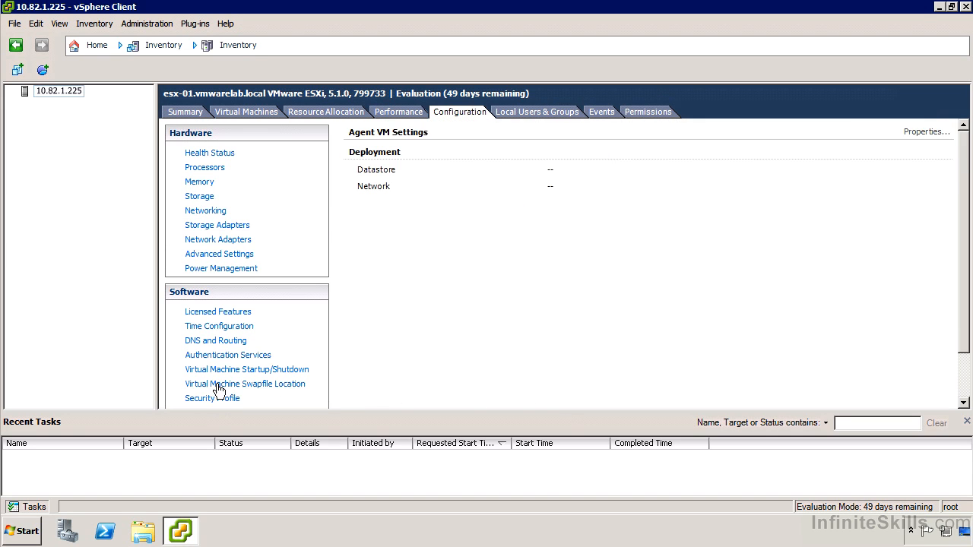
{"action": "left_click", "coordinate": [963, 377]}
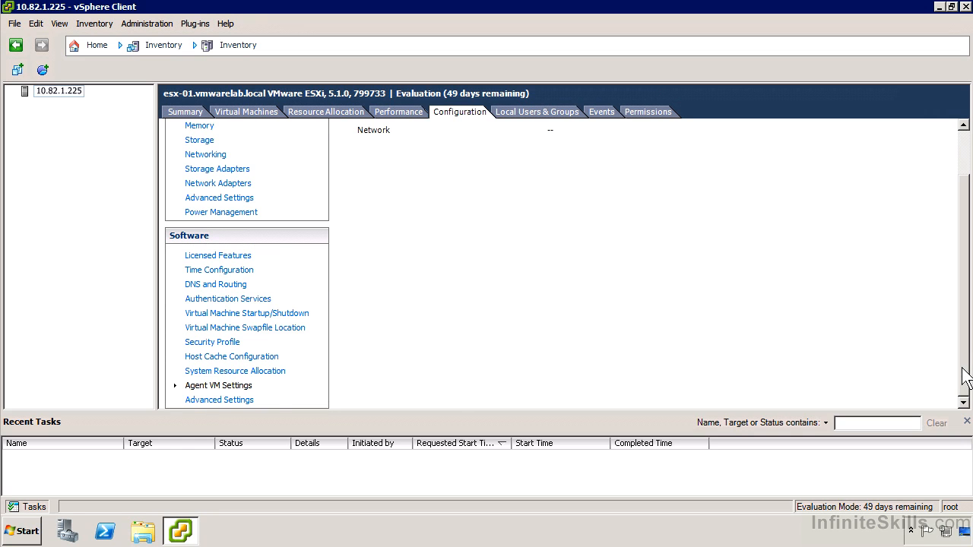
{"action": "left_click", "coordinate": [231, 400]}
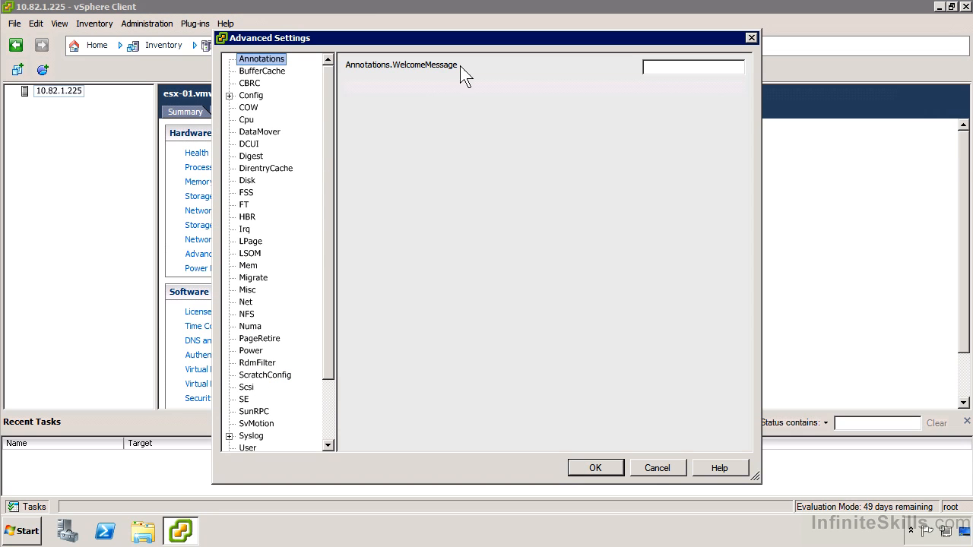
{"action": "left_click", "coordinate": [657, 467]}
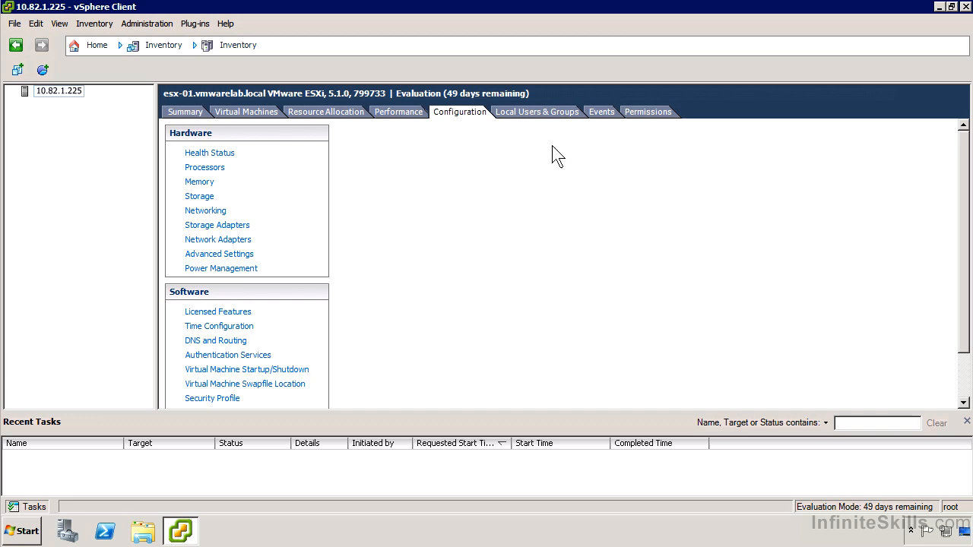
Step: Look through the host's local users, events and permissions, and return to the host configuration
{"action": "left_click", "coordinate": [559, 114]}
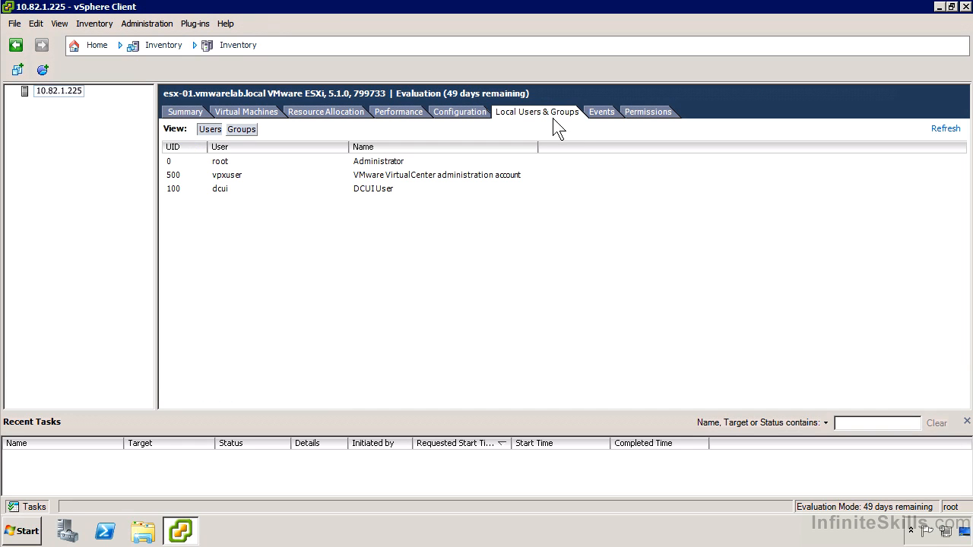
{"action": "left_click", "coordinate": [604, 120]}
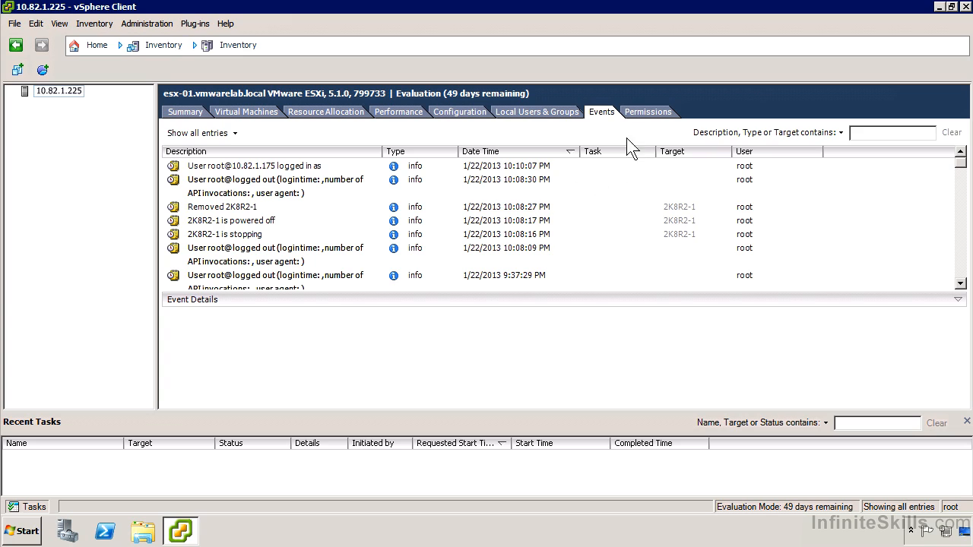
{"action": "left_click", "coordinate": [646, 114]}
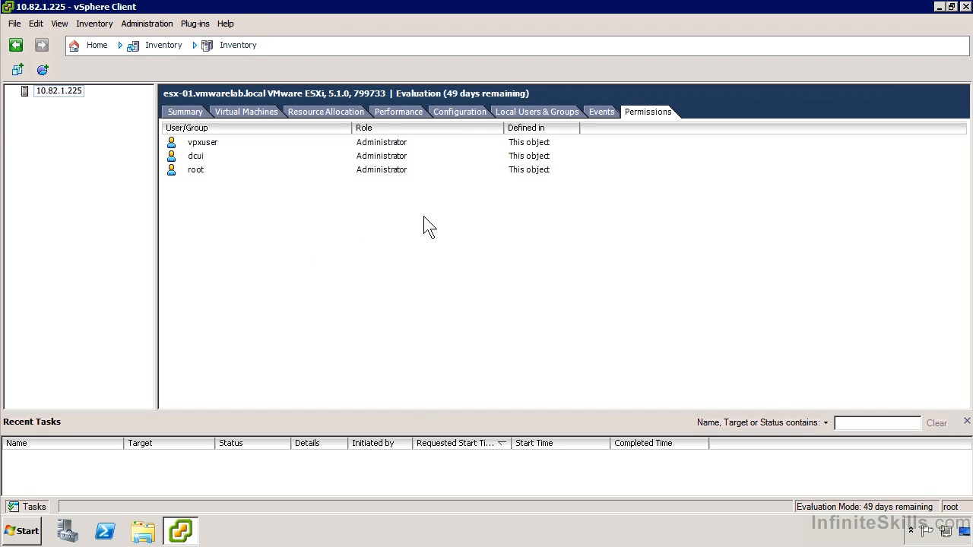
{"action": "left_click", "coordinate": [462, 112]}
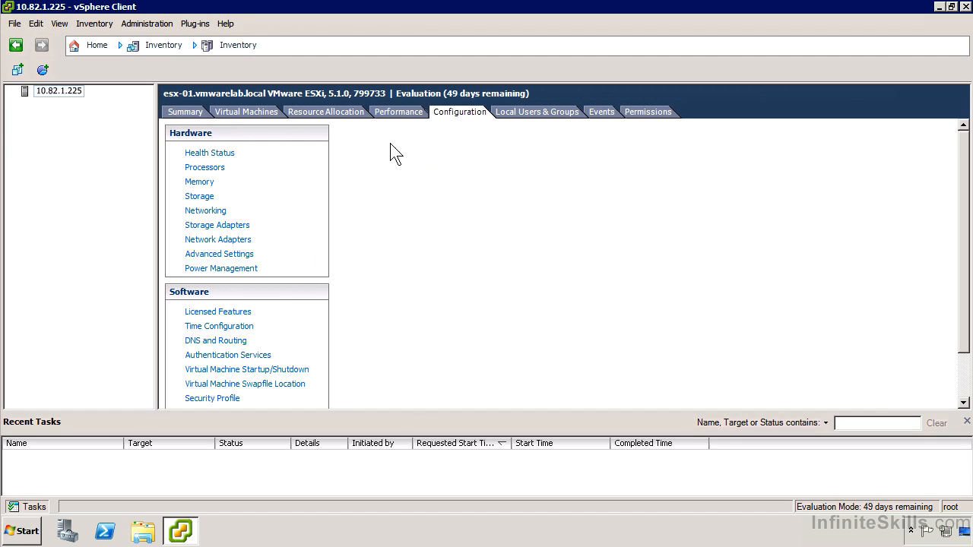
Step: Browse datastore1 from the host's storage configuration and view the contents of its ISO and 2K8R2-1 folders
{"action": "left_click", "coordinate": [205, 197]}
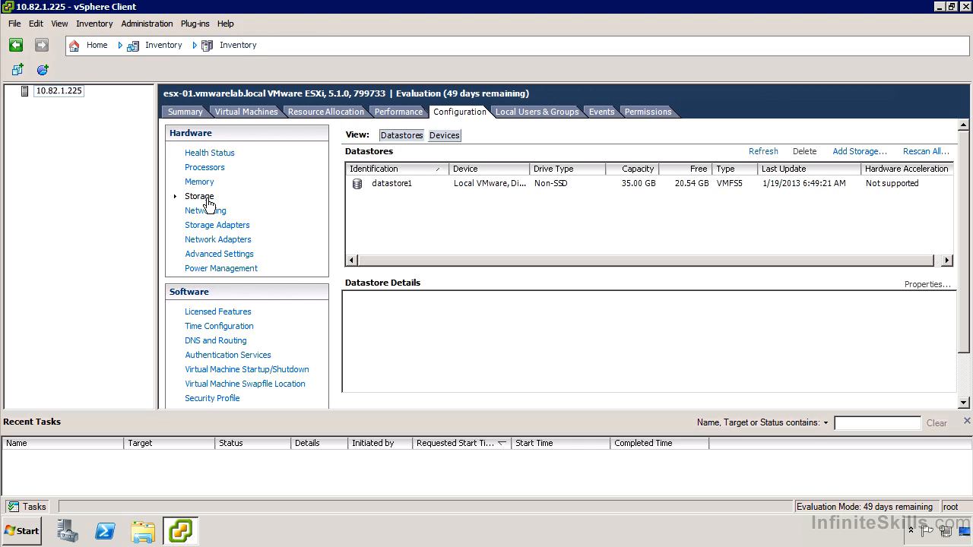
{"action": "right_click", "coordinate": [427, 186]}
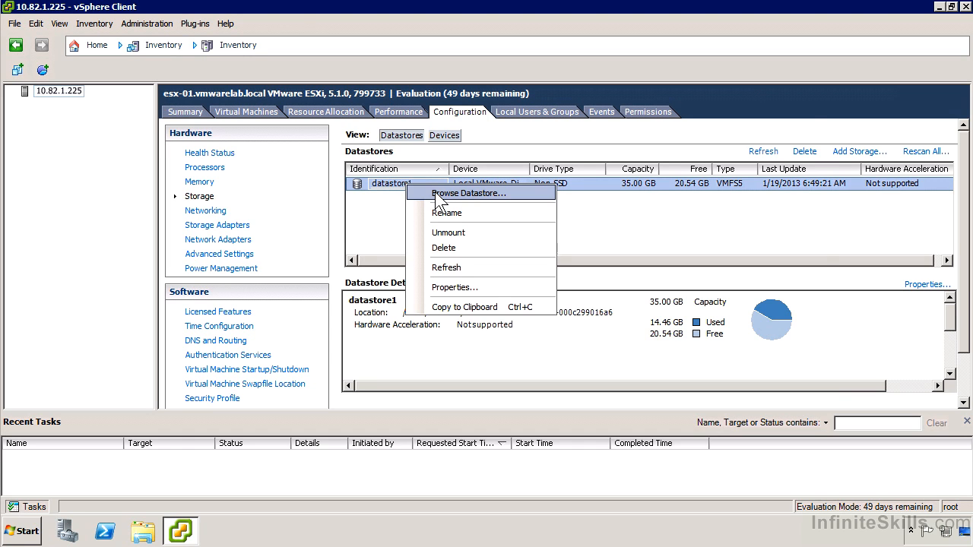
{"action": "left_click", "coordinate": [456, 194]}
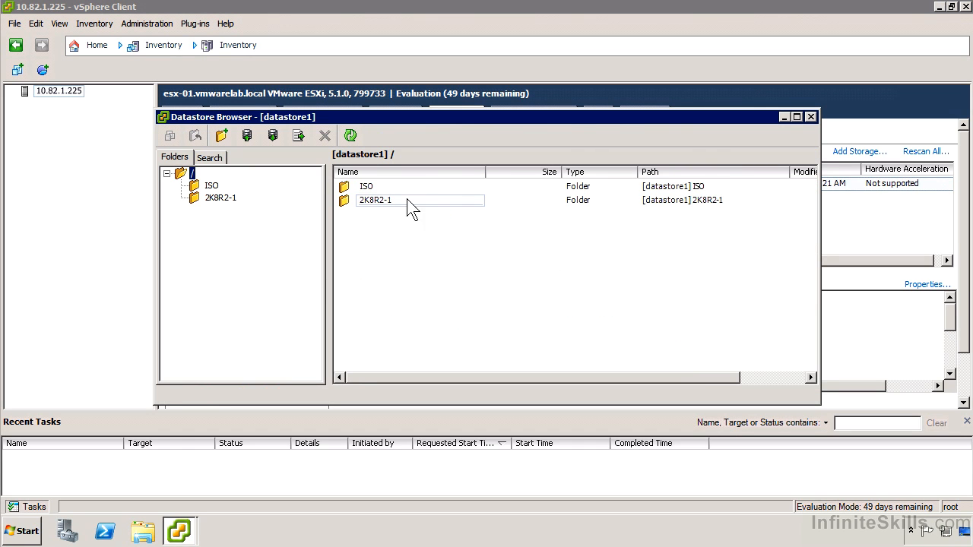
{"action": "left_click", "coordinate": [206, 188]}
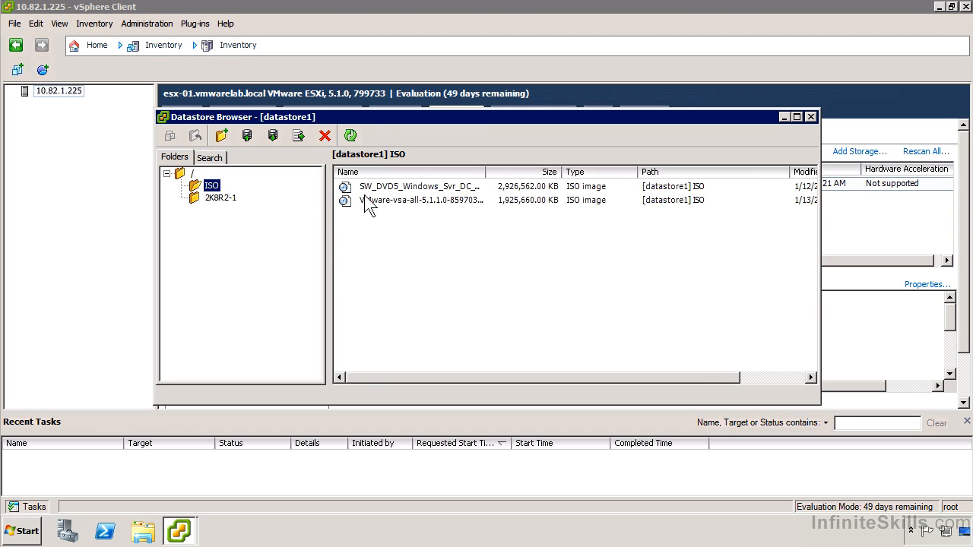
{"action": "left_click", "coordinate": [221, 201]}
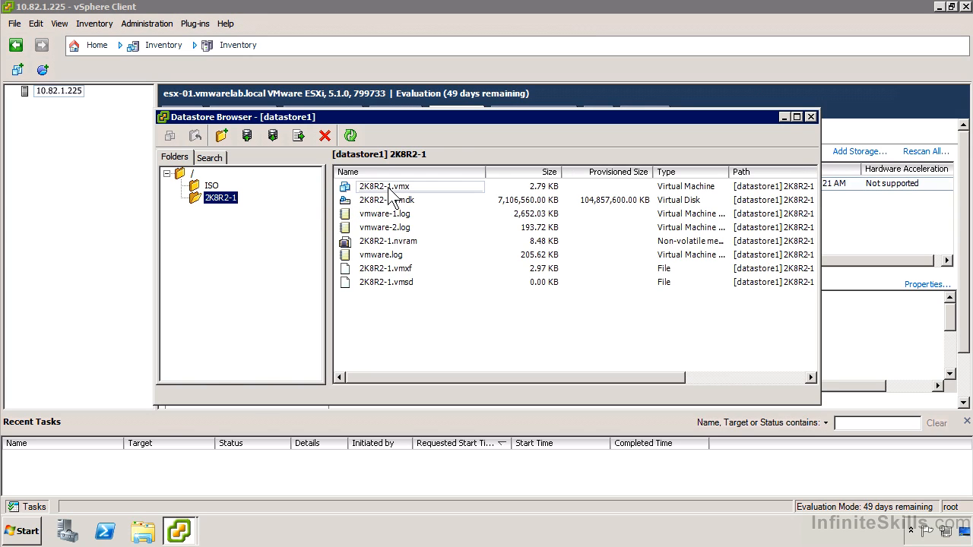
Step: Register 2K8R2-1.vmx in the host's inventory under the name 2K8R2-1, using the host as resource pool, and close the datastore browser
{"action": "left_click", "coordinate": [389, 188]}
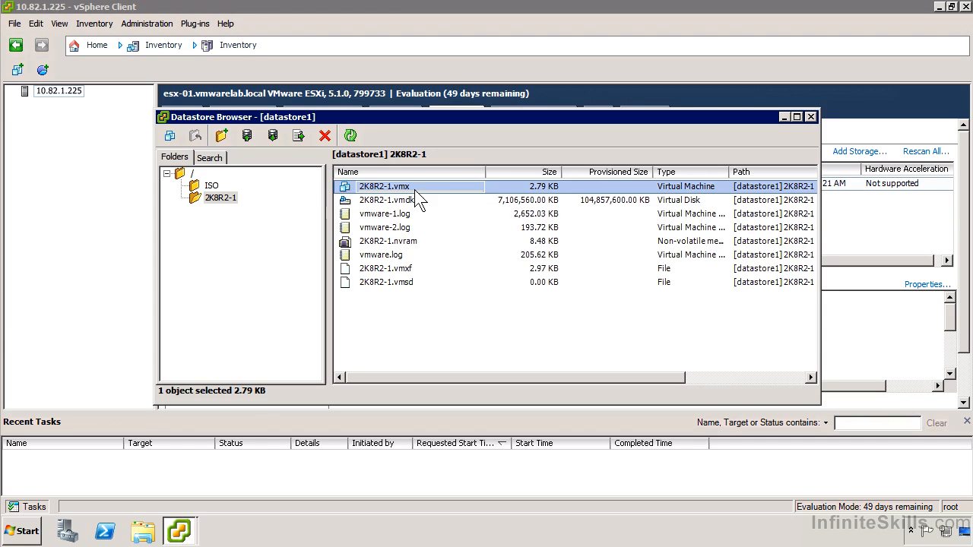
{"action": "right_click", "coordinate": [413, 187]}
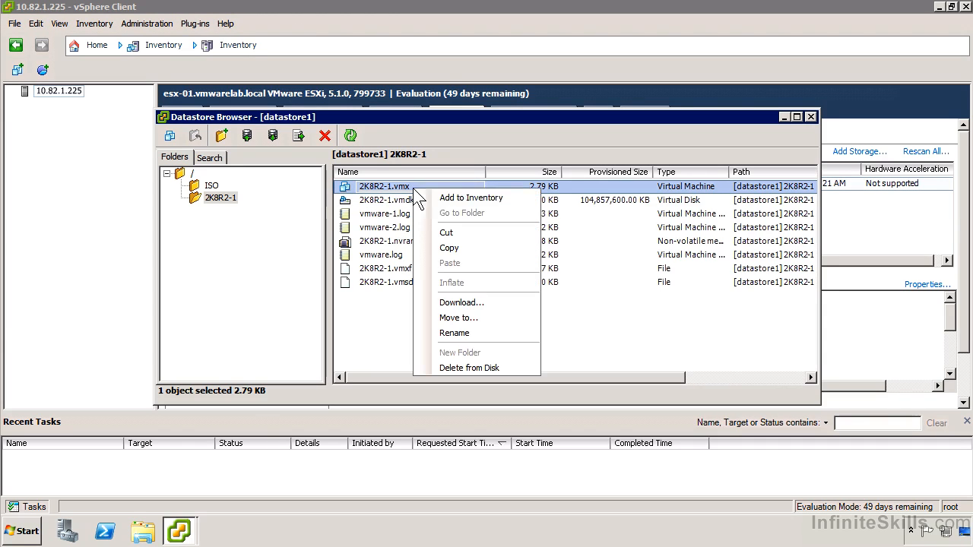
{"action": "left_click", "coordinate": [442, 197]}
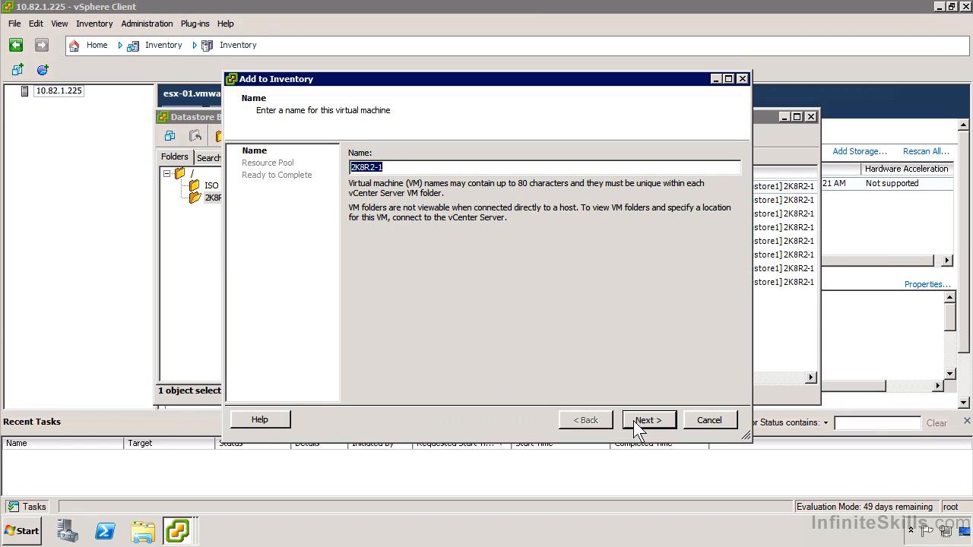
{"action": "left_click", "coordinate": [649, 419]}
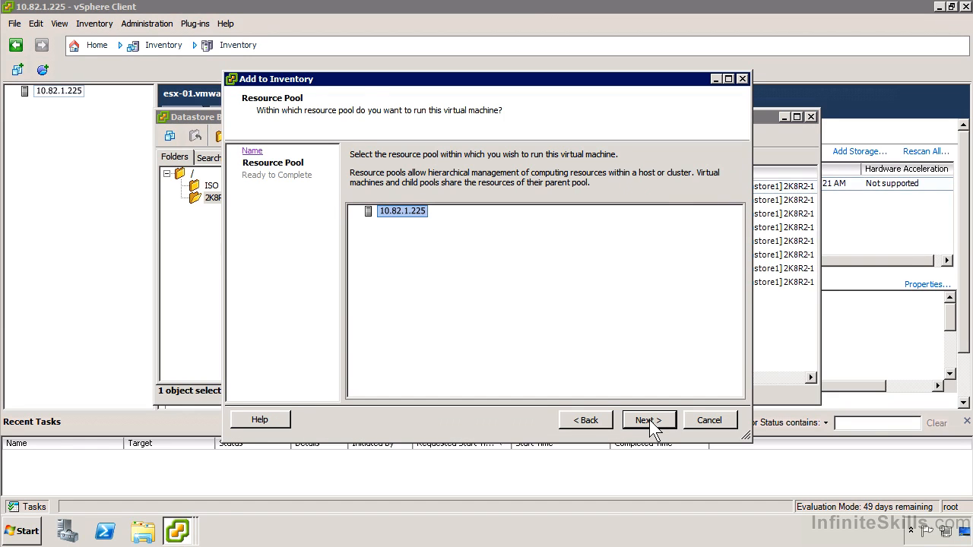
{"action": "left_click", "coordinate": [650, 419]}
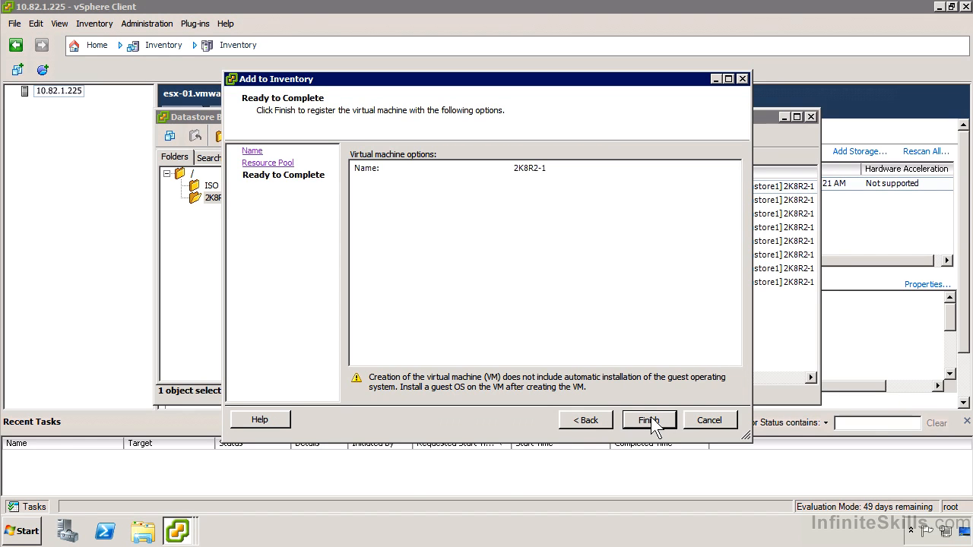
{"action": "left_click", "coordinate": [650, 417]}
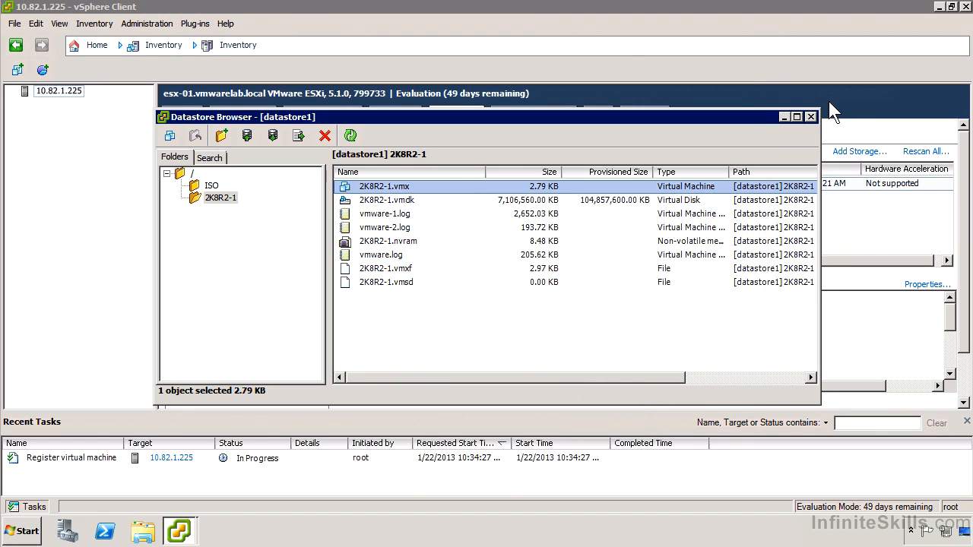
{"action": "left_click", "coordinate": [811, 117]}
Step: Select the 2K8R2-1 virtual machine in the inventory and view its available power options without choosing any
{"action": "left_click", "coordinate": [64, 104]}
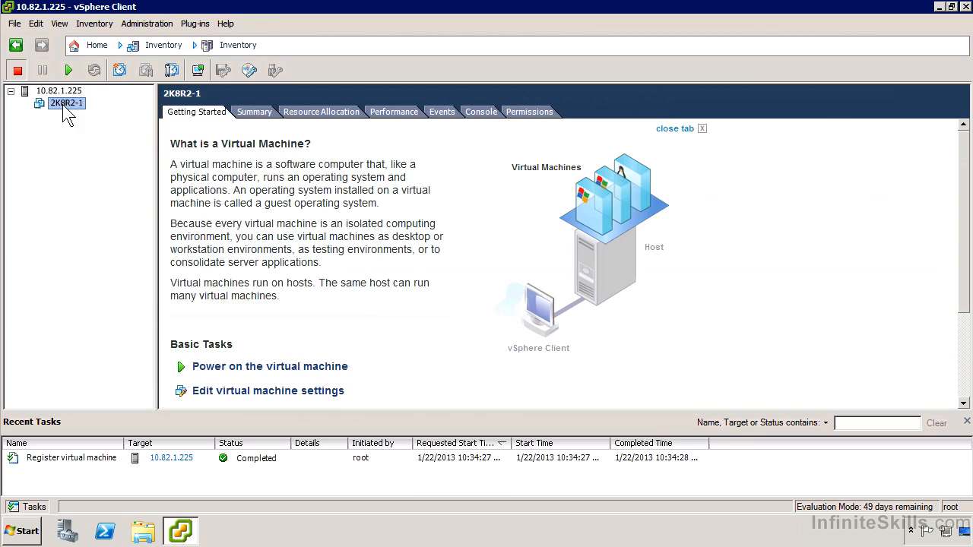
{"action": "right_click", "coordinate": [70, 106]}
{"action": "mouse_move", "coordinate": [100, 116]}
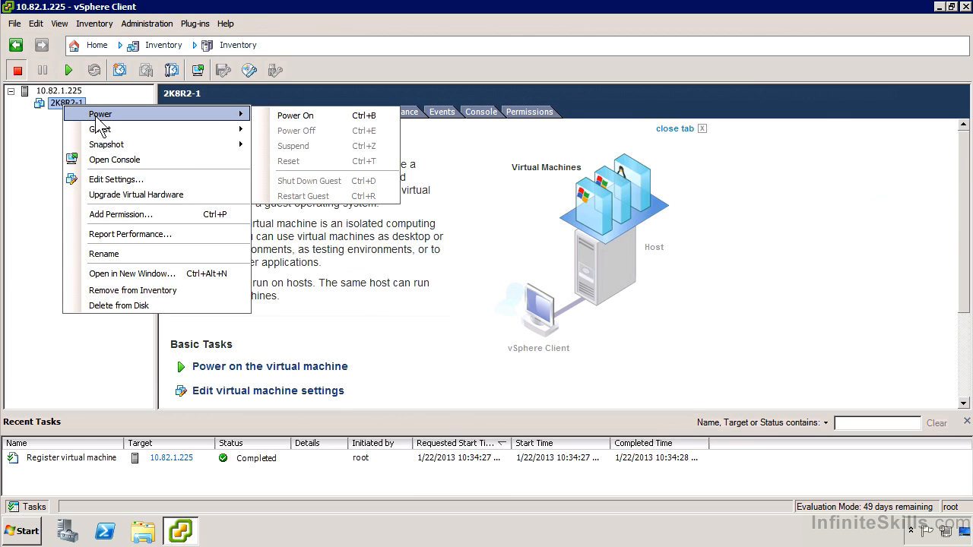
{"action": "left_click", "coordinate": [50, 143]}
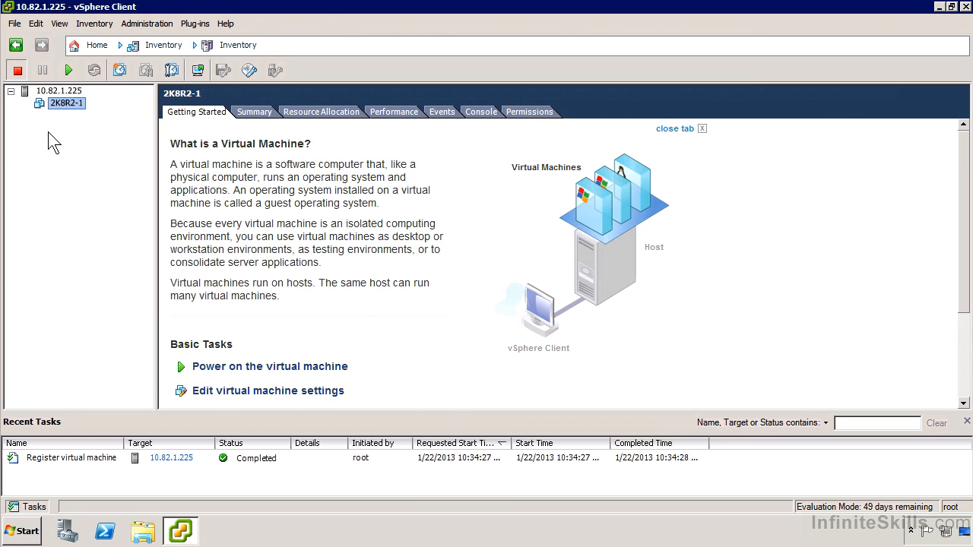